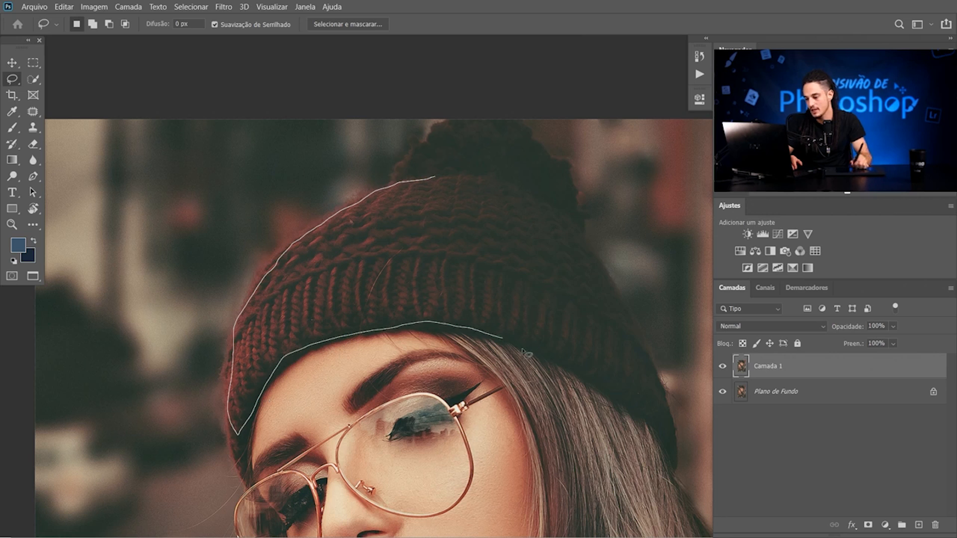
Step: Outline the beanie with the Lasso tool and brighten the selected area using Levels with a white input level of 177
mouse_move(627, 314)
left_mouse_down()
mouse_move(564, 230)
mouse_move(522, 204)
left_mouse_up()
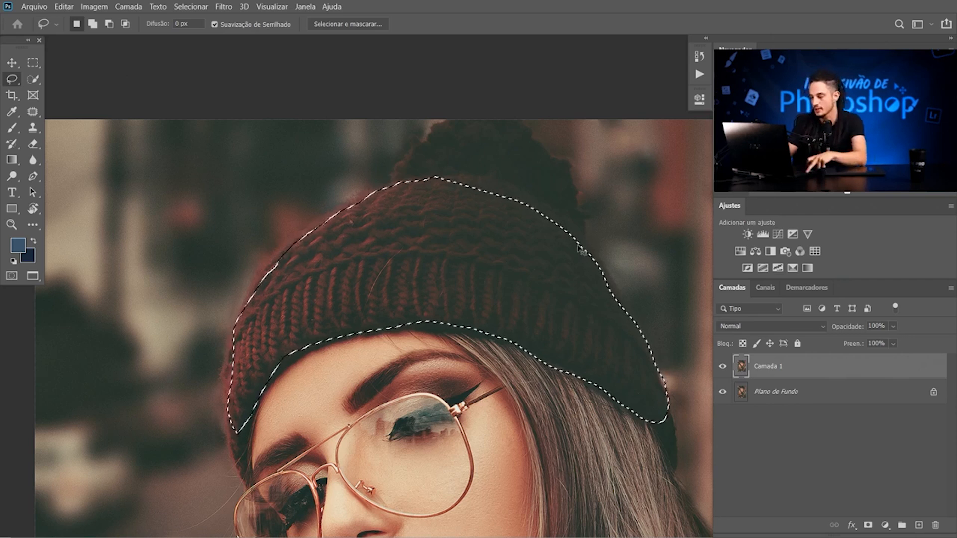
key("ctrl+l")
left_click_drag(762, 372, 714, 373)
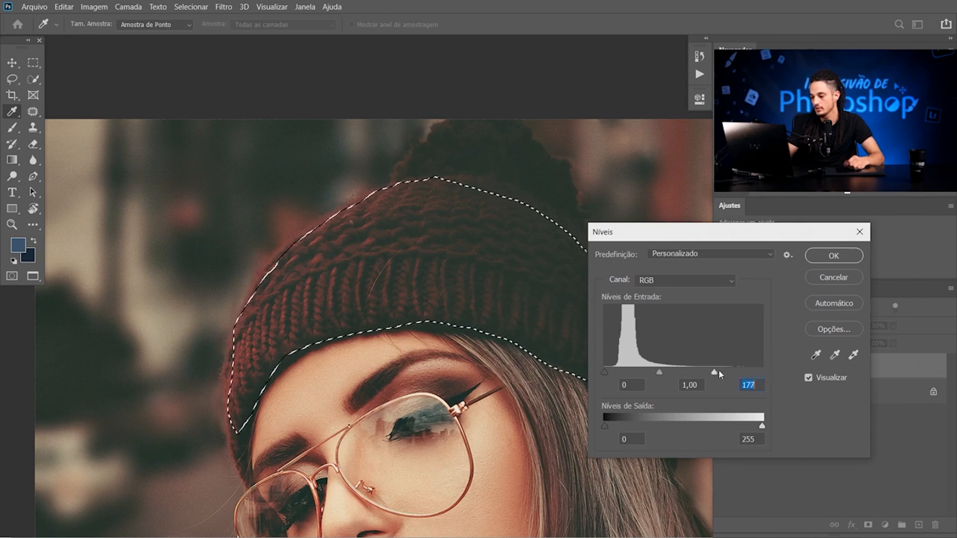
left_click(833, 256)
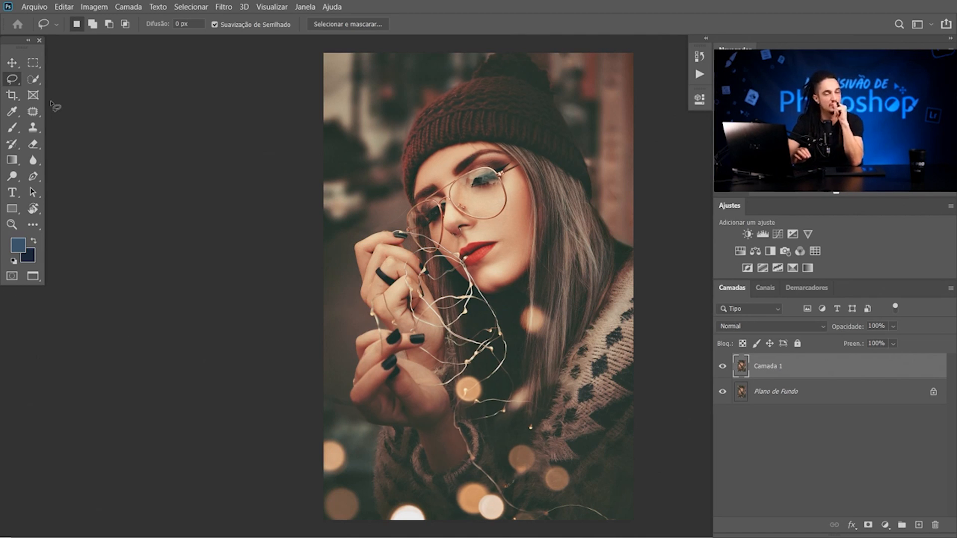
Step: Draw an elliptical marquee selection around the woman's head and raised hands, and deselect it
left_click(33, 63)
right_click(36, 65)
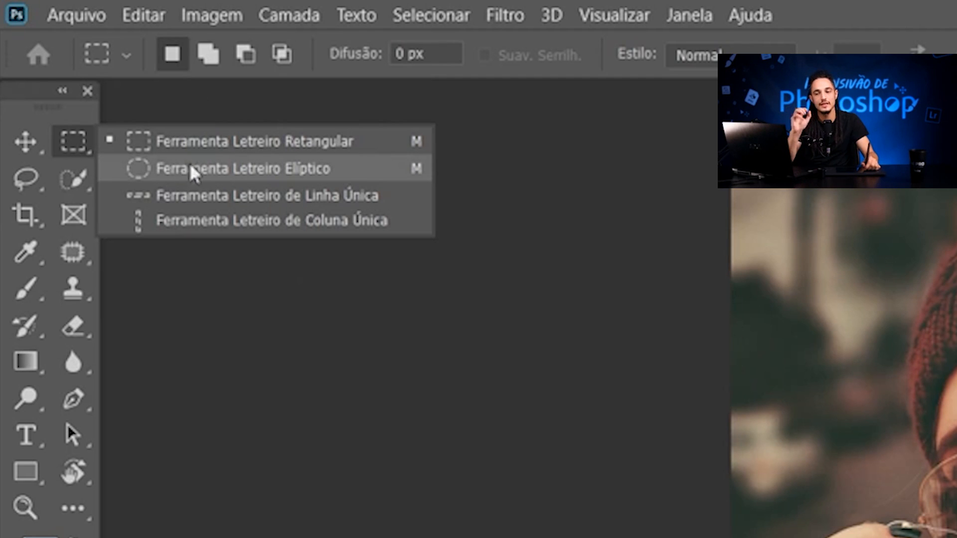
left_click(68, 141)
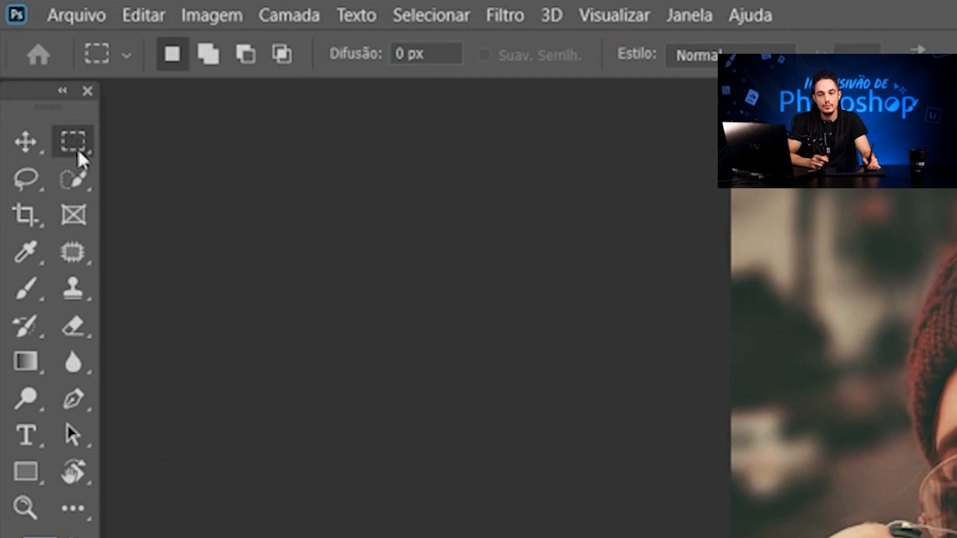
left_click(73, 141)
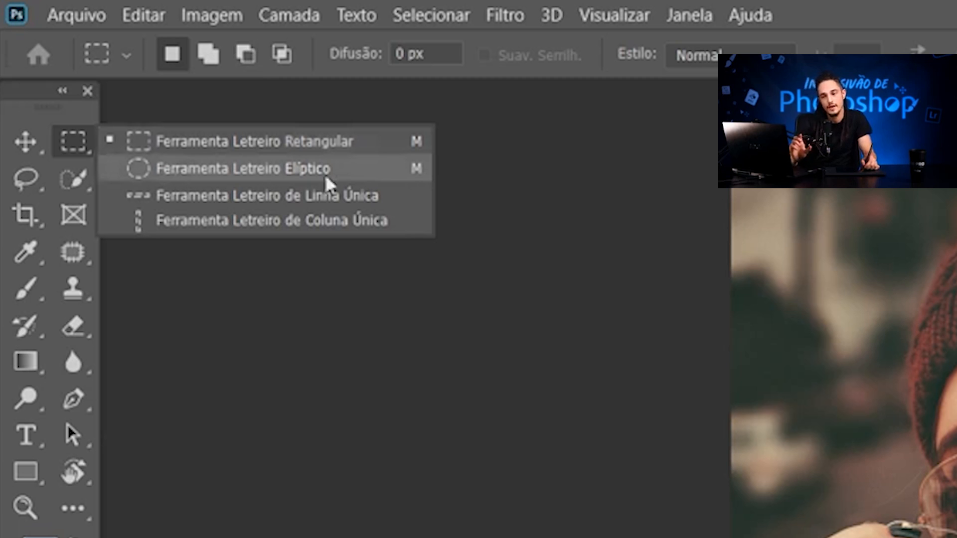
left_click(219, 168)
left_click_drag(364, 117, 617, 403)
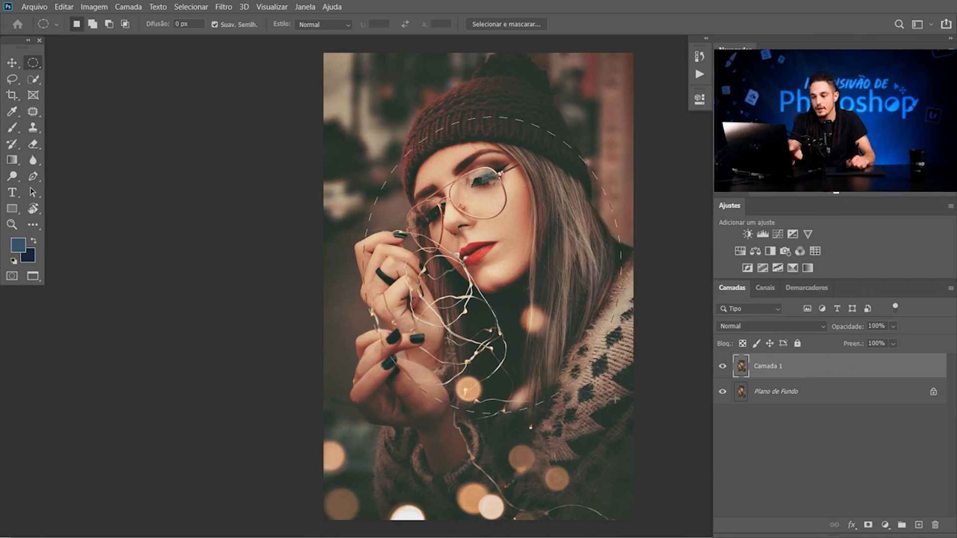
key("ctrl+d")
Step: Draw a rectangular marquee selection over the woman's face and hands, and clear it
right_click(33, 62)
left_click(75, 59)
left_click_drag(369, 131, 555, 343)
key("ctrl+d")
right_click(33, 63)
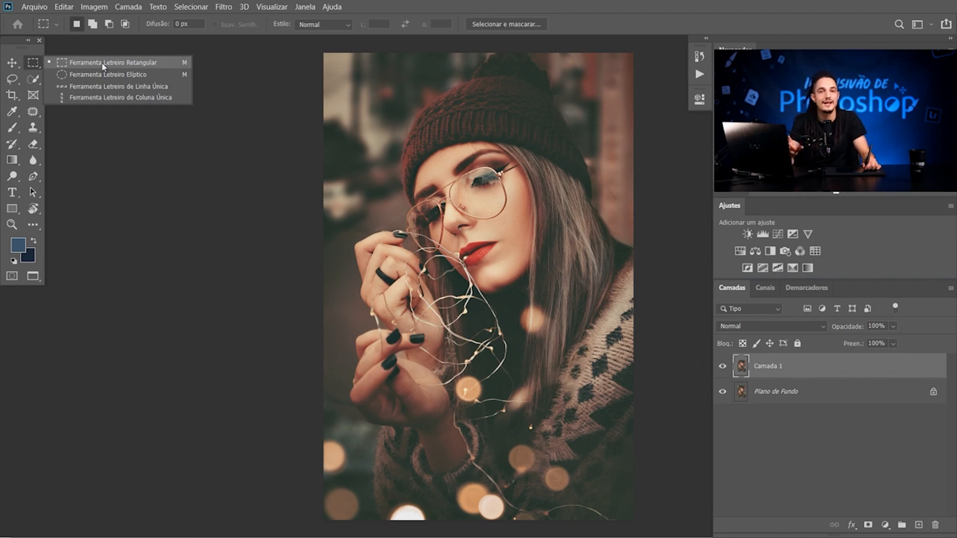
left_click(102, 63)
Step: Trace a freehand Lasso selection around the woman's beanie, face and hair, and remove the selection
left_click(12, 81)
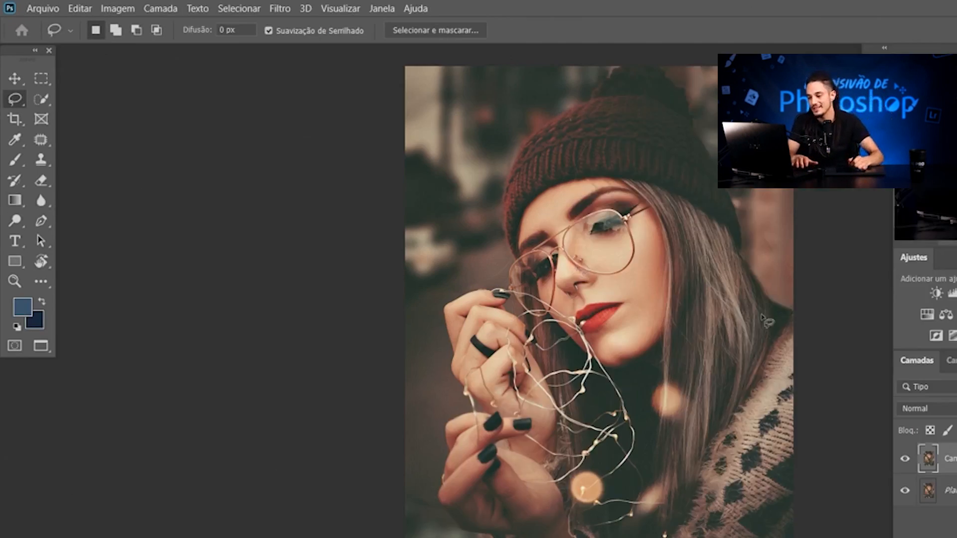
mouse_move(611, 245)
left_mouse_down()
mouse_move(634, 164)
mouse_move(439, 50)
mouse_move(352, 266)
mouse_move(573, 309)
left_mouse_up()
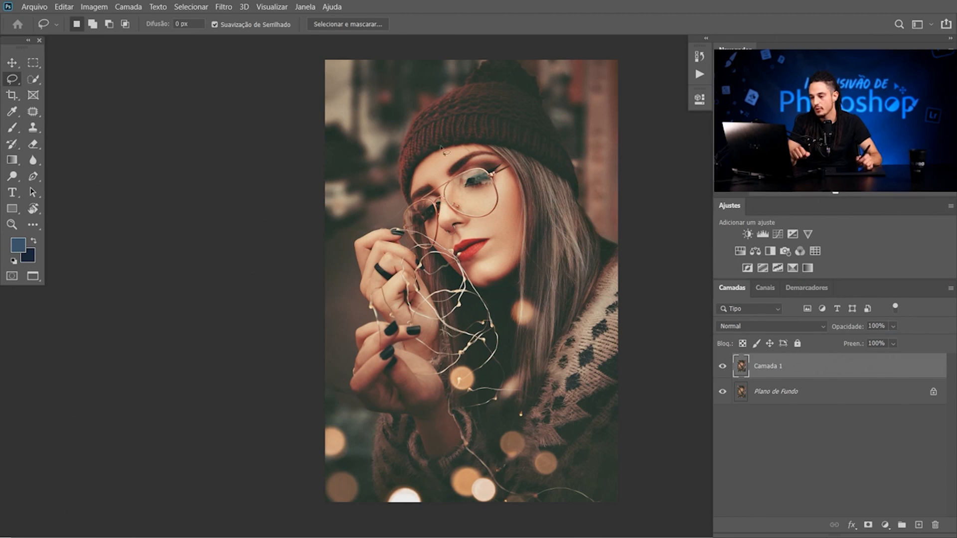
mouse_move(491, 78)
left_mouse_down()
mouse_move(546, 110)
mouse_move(587, 259)
mouse_move(533, 381)
mouse_move(494, 77)
left_mouse_up()
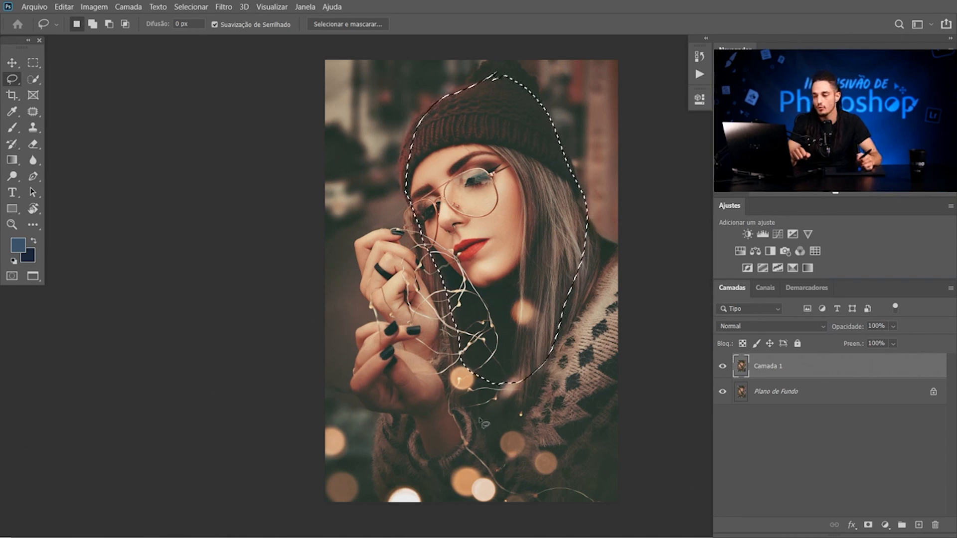
key("ctrl+d")
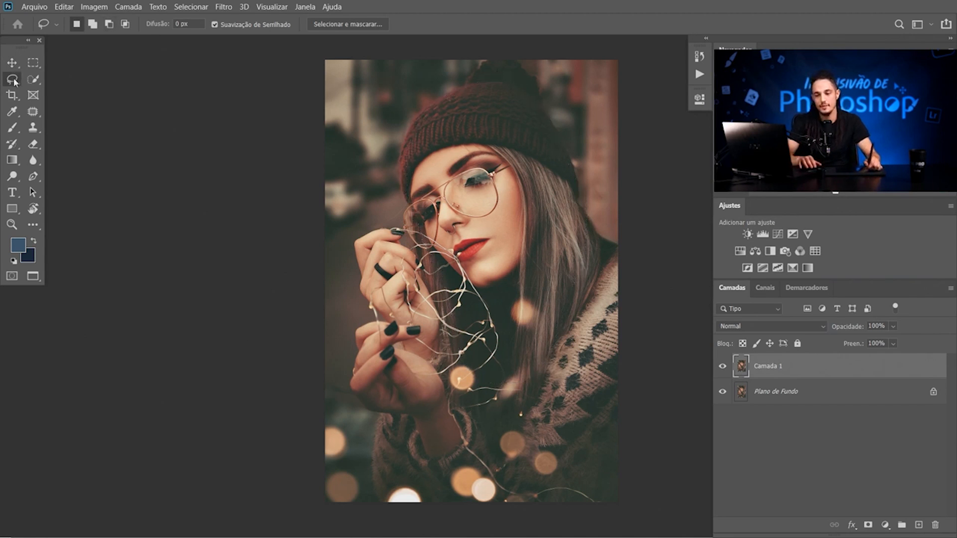
right_click(13, 80)
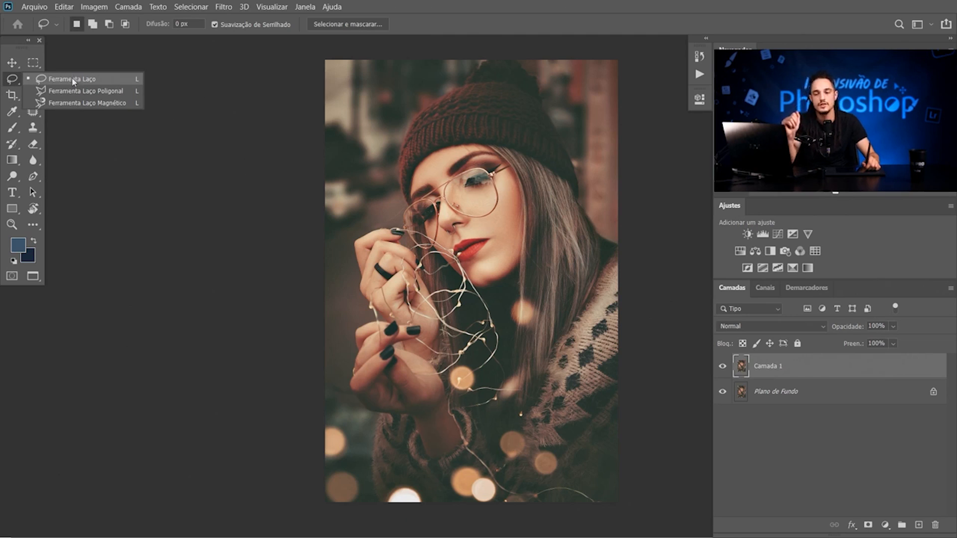
left_click(72, 80)
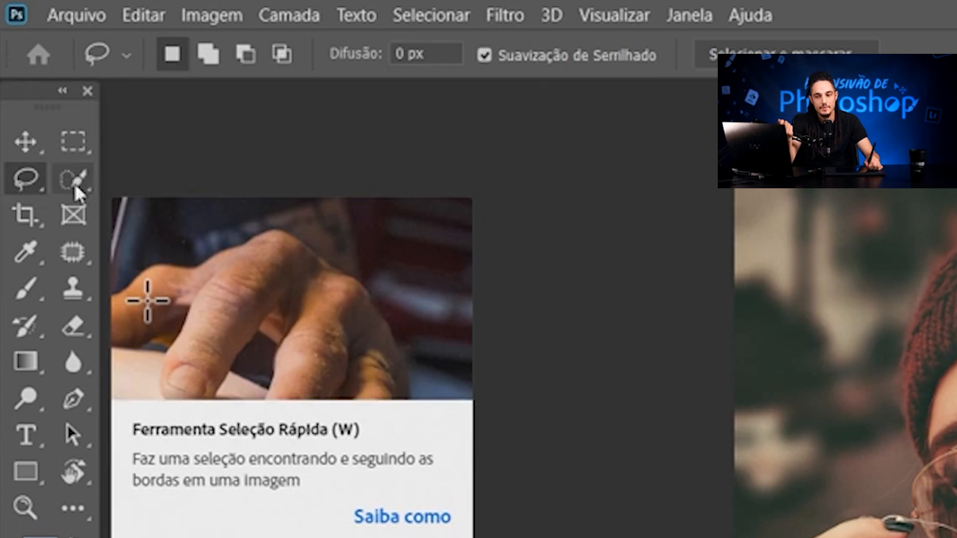
Step: Paint a selection over the beanie with the Quick Selection tool at brush size 50
left_click(73, 180)
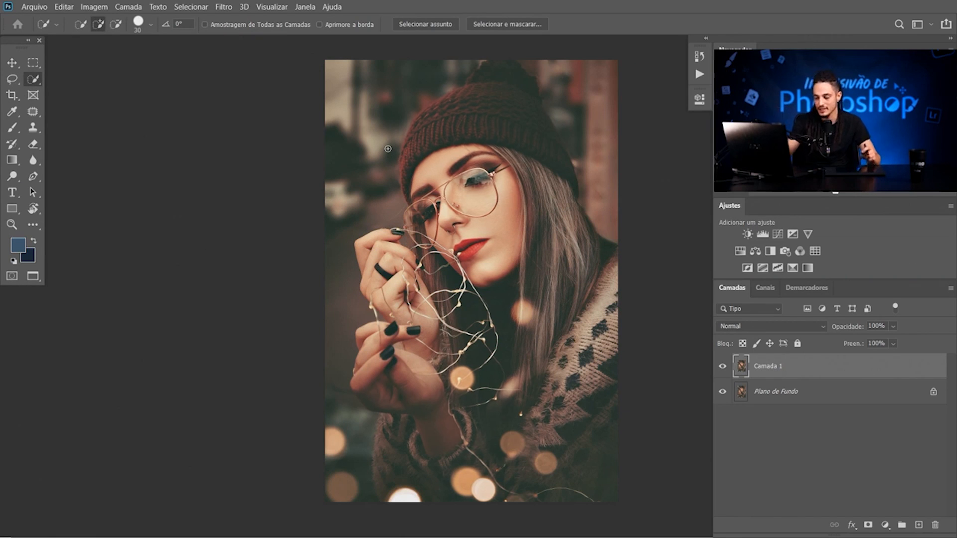
key("bracketright")
key("bracketright")
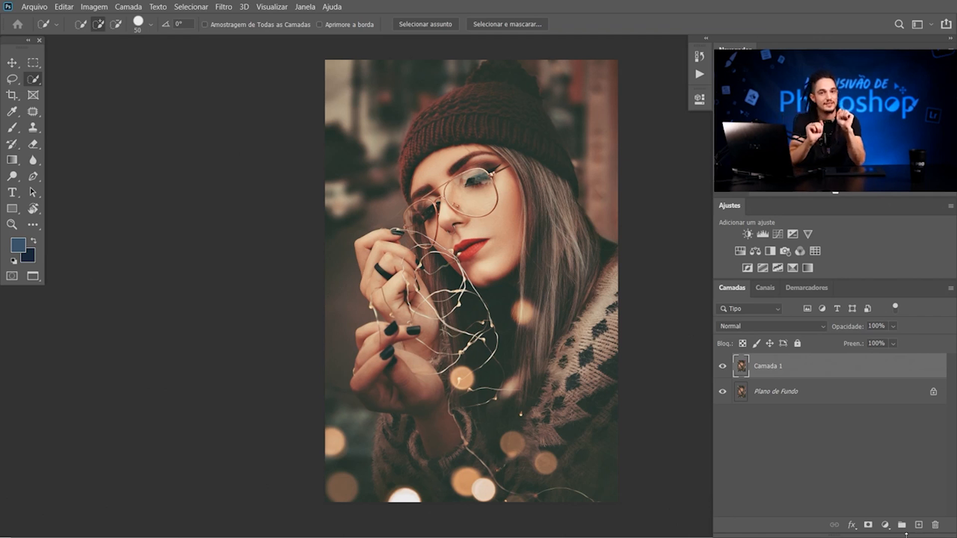
mouse_move(541, 145)
left_mouse_down()
mouse_move(480, 107)
mouse_move(473, 85)
mouse_move(429, 134)
left_mouse_up()
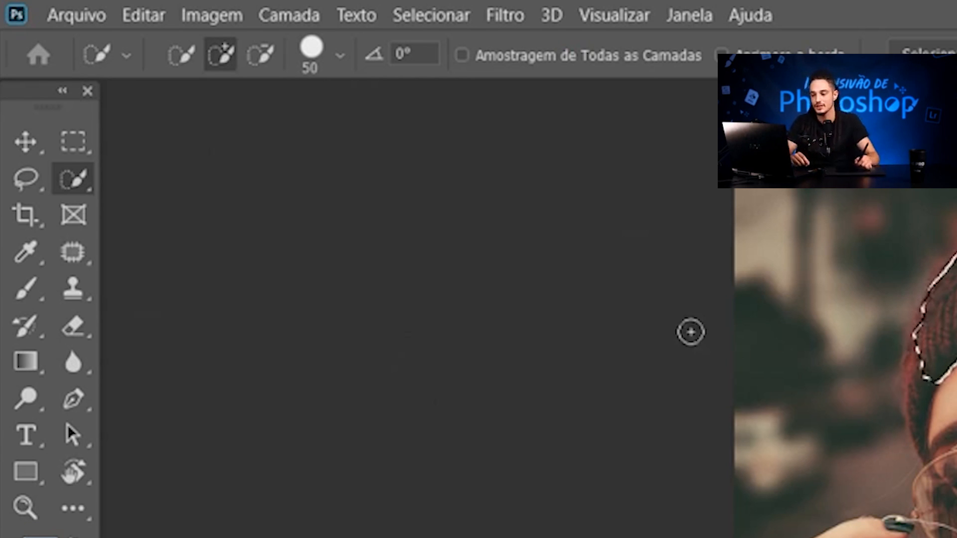
Step: Enlarge the Quick Selection brush to 400, try extending the selection over the face, and undo that stroke
key("bracketright")
key("bracketright")
key("bracketright")
key("bracketright")
key("bracketright")
key("bracketright")
key("bracketright")
key("bracketright")
key("bracketright")
key("bracketright")
key("bracketright")
key("bracketright")
key("bracketright")
key("bracketright")
key("bracketright")
key("bracketright")
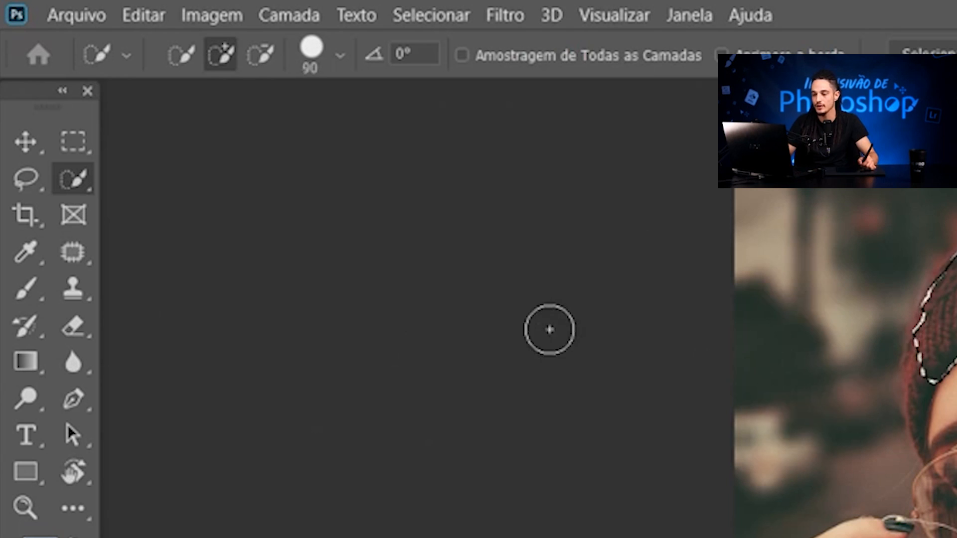
key("bracketleft")
key("bracketleft")
key("bracketleft")
key("bracketleft")
key("bracketleft")
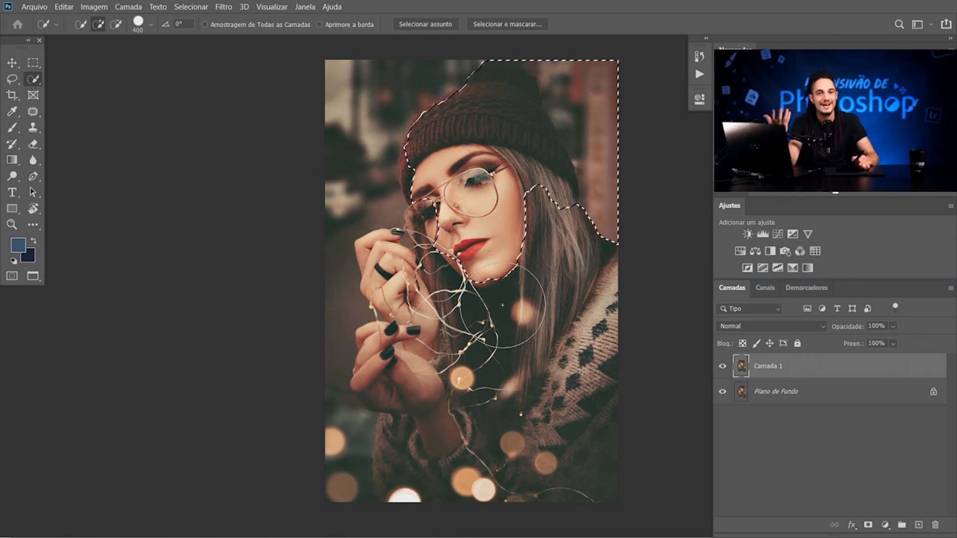
key("ctrl+z")
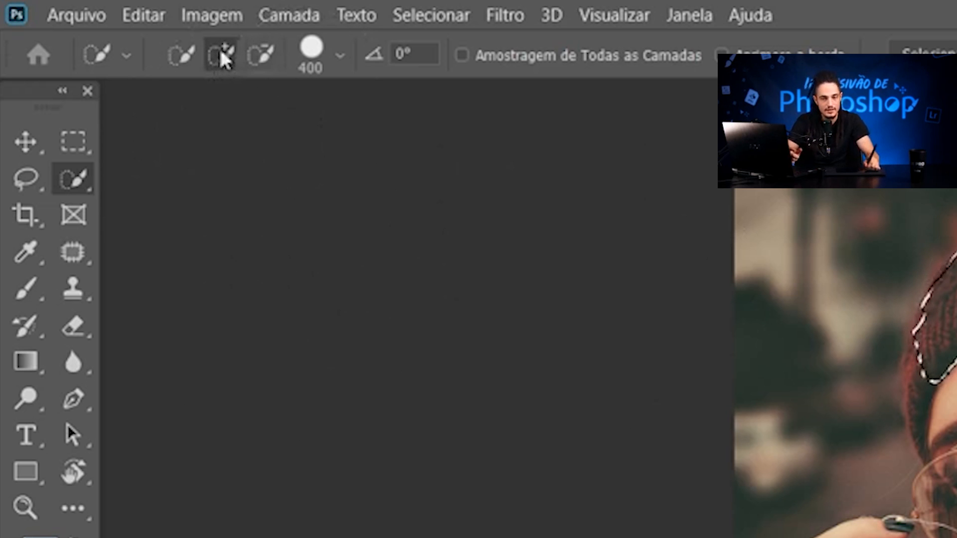
Step: Subtract the background and hair beside the beanie from the selection using the Quick Selection brush at size 175
left_click(265, 68)
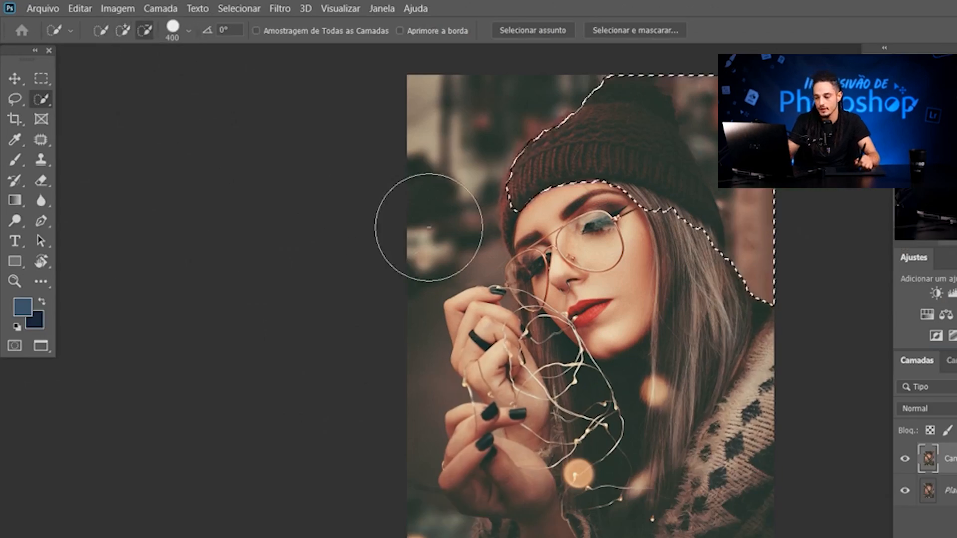
key("bracketleft")
key("bracketleft")
key("bracketleft")
key("bracketleft")
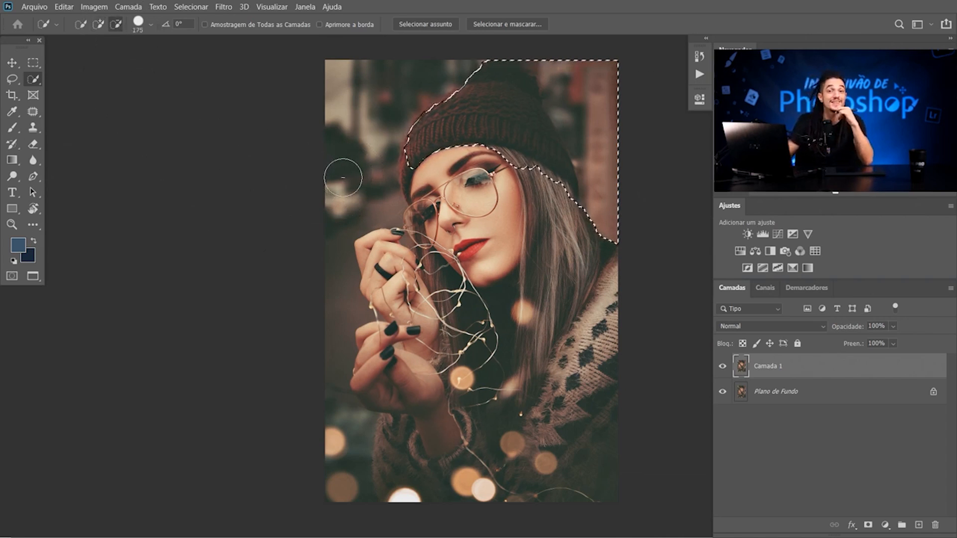
left_click(98, 24)
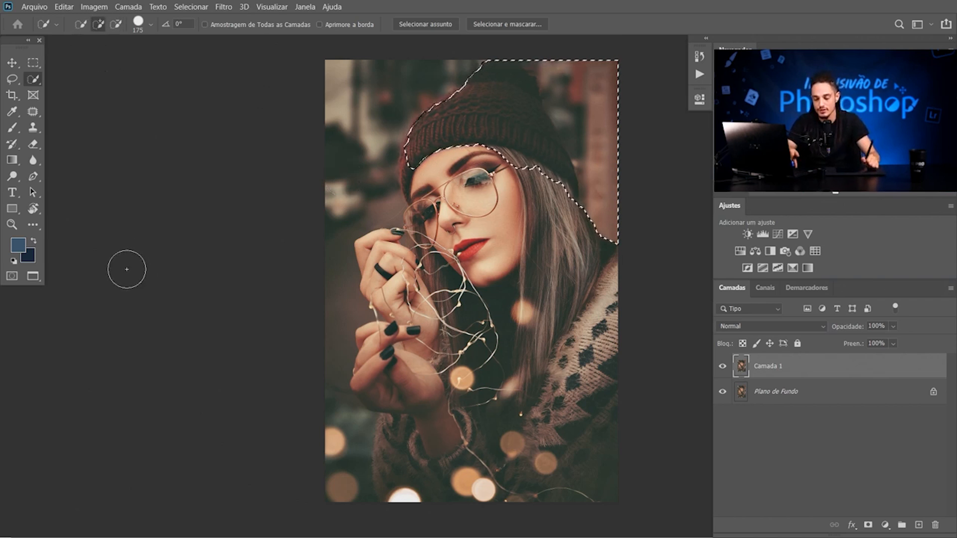
key("alt")
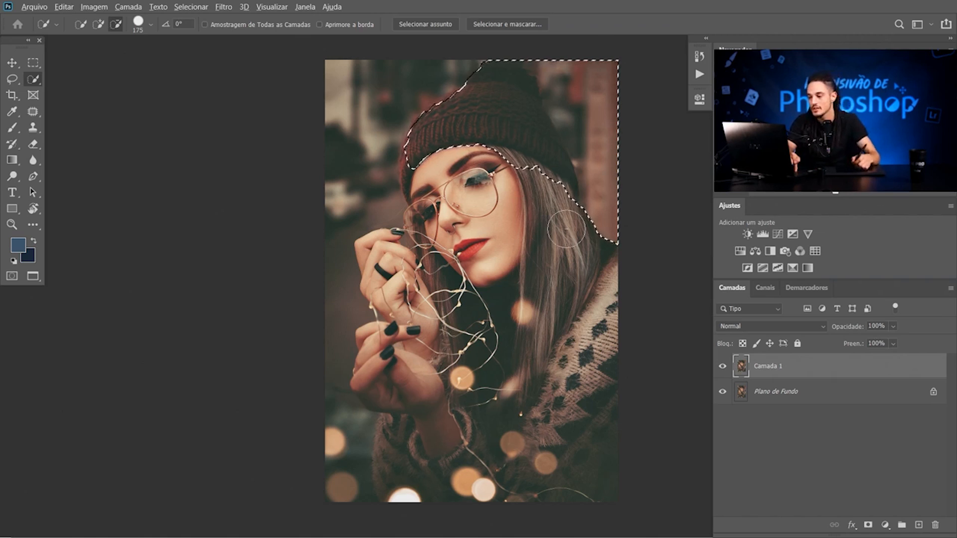
mouse_move(614, 263)
left_mouse_down()
mouse_move(628, 182)
mouse_move(614, 112)
mouse_move(582, 62)
mouse_move(575, 67)
mouse_move(593, 125)
mouse_move(560, 64)
left_mouse_up()
key("alt")
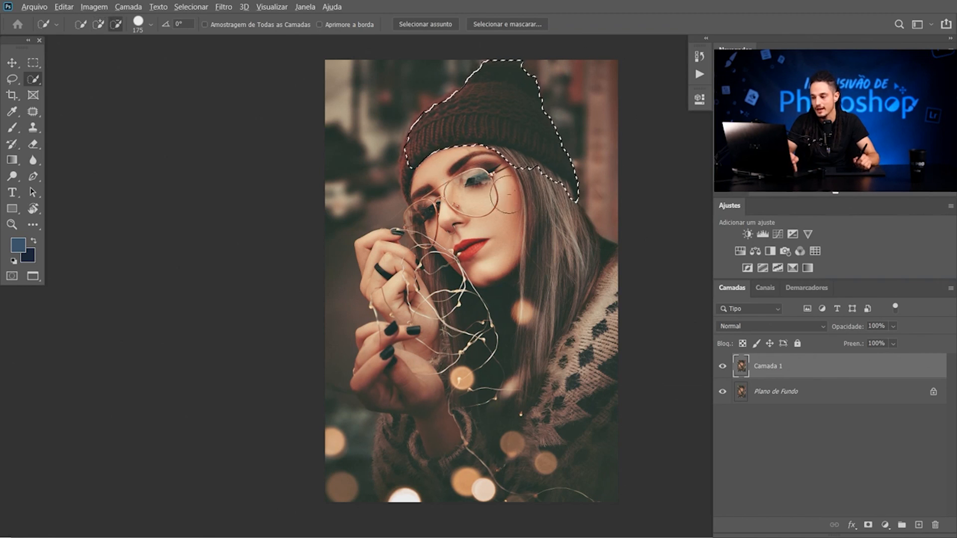
left_click_drag(570, 211, 526, 182)
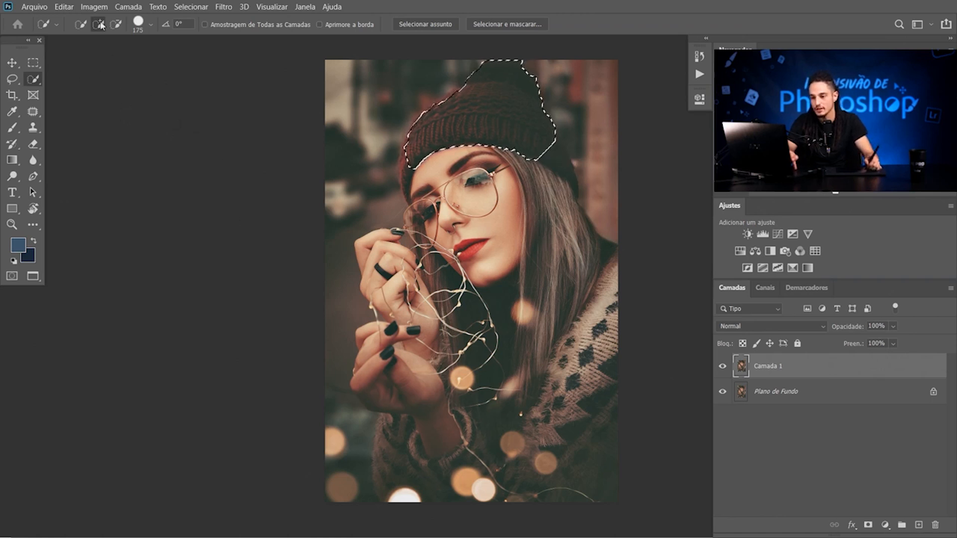
Step: Shrink the Quick Selection brush to 40 and add the beanie's lower right part back to the selection
key("bracketleft")
key("bracketleft")
key("bracketleft")
key("bracketleft")
key("bracketleft")
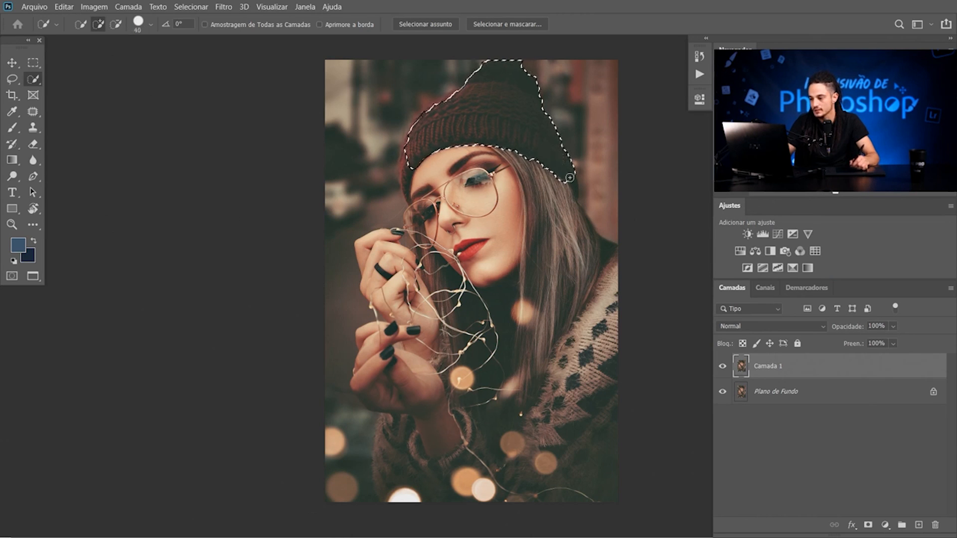
key("bracketleft")
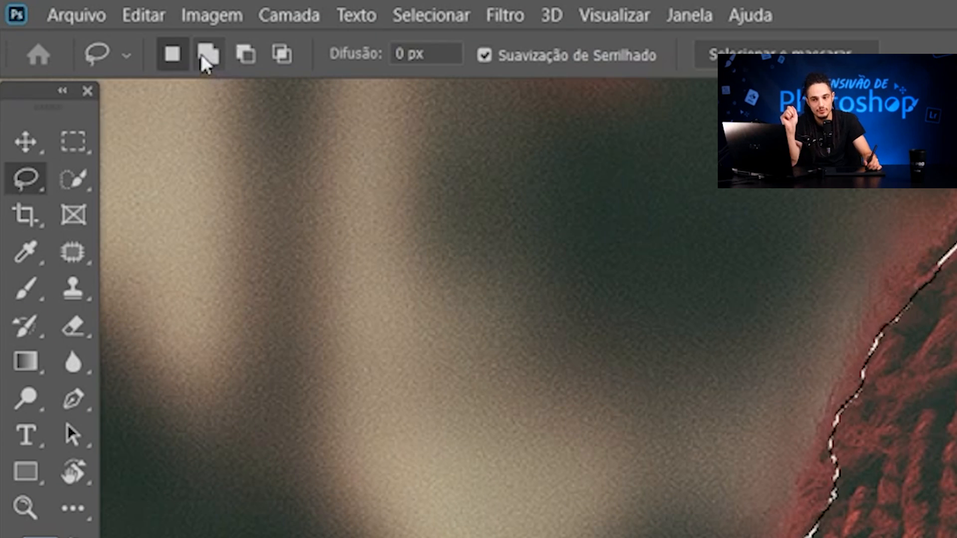
Step: Add the missed strips along the beanie's left edge with the Lasso tool in add mode, and deselect everything
left_click(208, 56)
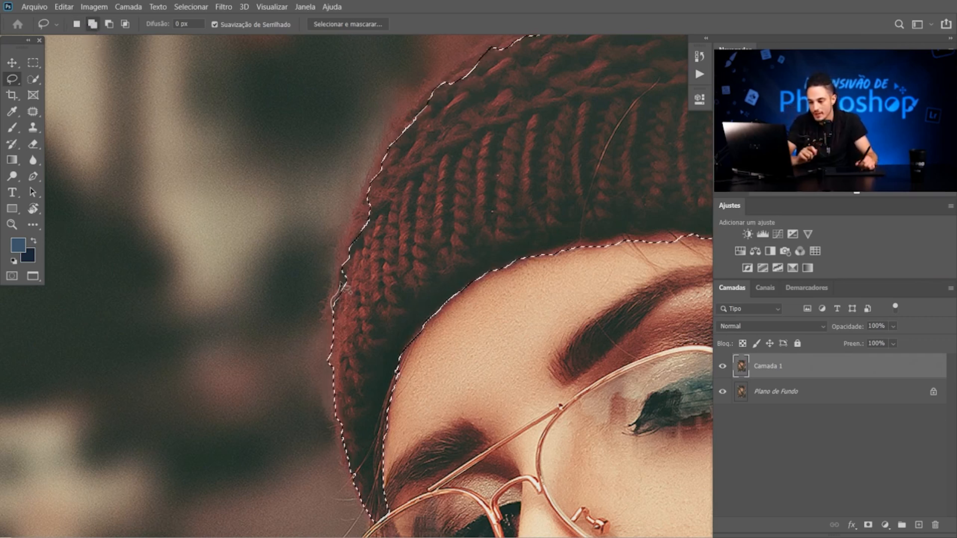
mouse_move(345, 287)
left_mouse_down()
mouse_move(364, 190)
mouse_move(383, 141)
mouse_move(407, 138)
left_mouse_up()
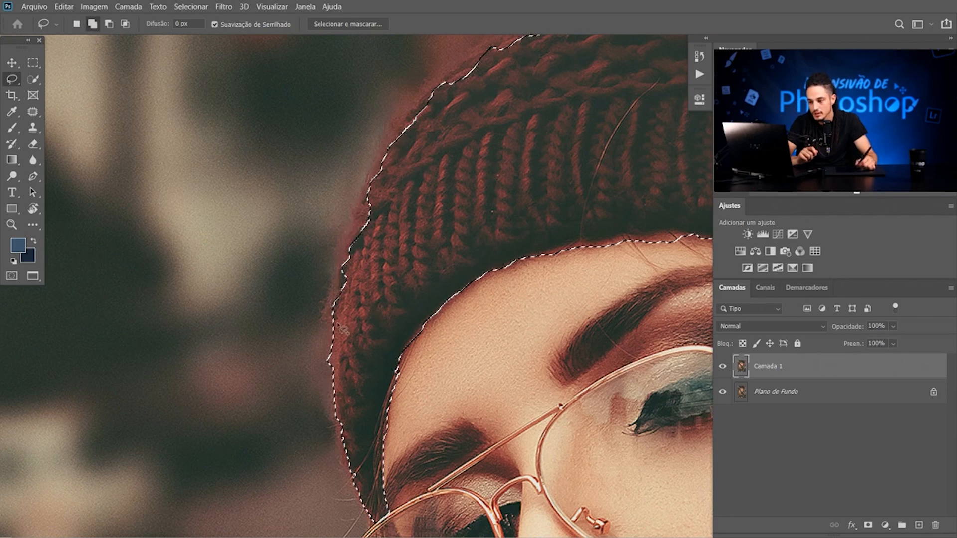
scroll(344, 324, "up", 2)
mouse_move(307, 289)
left_mouse_down()
mouse_move(375, 220)
mouse_move(352, 336)
mouse_move(339, 329)
left_mouse_up()
key("space")
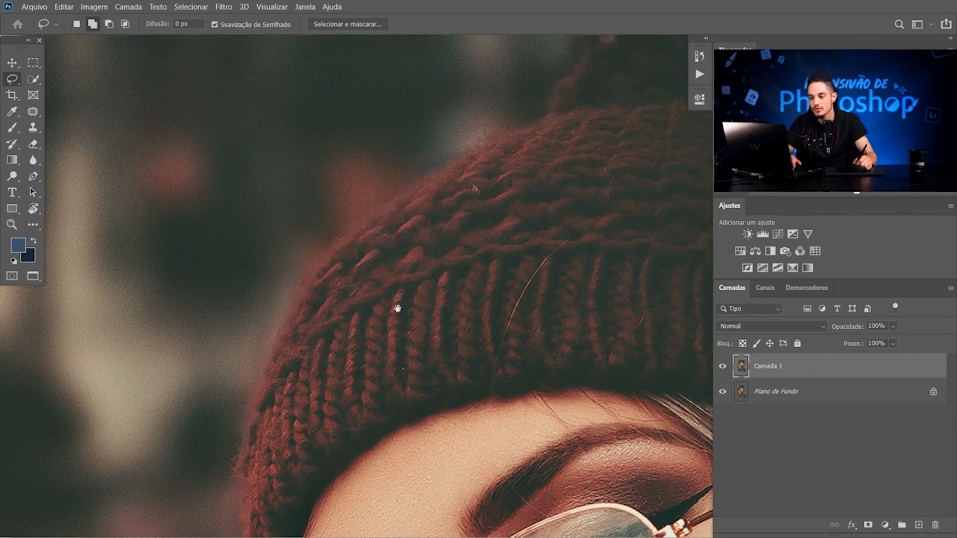
left_click_drag(397, 309, 315, 396)
mouse_move(306, 298)
left_mouse_down()
mouse_move(372, 271)
mouse_move(447, 259)
mouse_move(381, 356)
left_mouse_up()
mouse_move(310, 301)
left_mouse_down()
mouse_move(408, 248)
mouse_move(392, 354)
mouse_move(333, 340)
left_mouse_up()
mouse_move(416, 233)
left_mouse_down()
mouse_move(327, 392)
mouse_move(340, 381)
left_mouse_up()
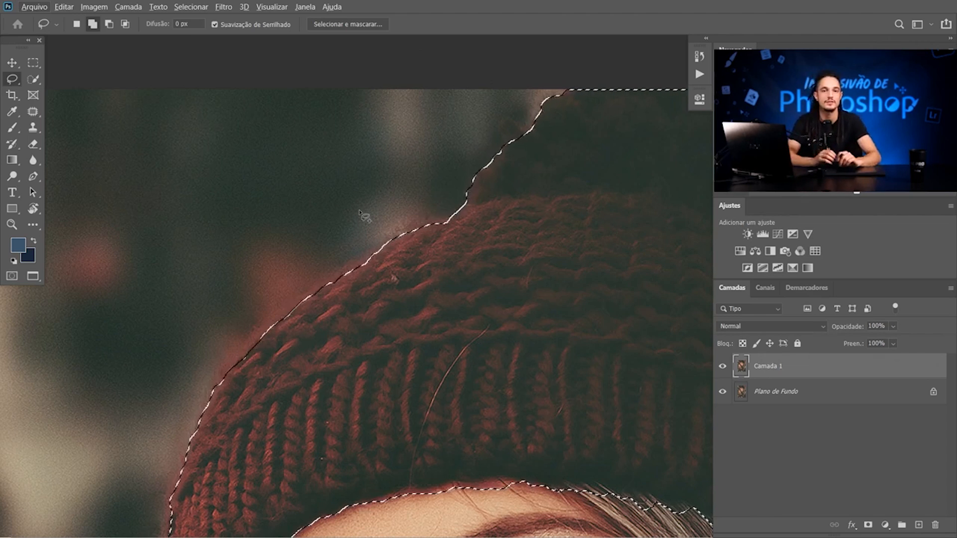
key("ctrl+0")
key("ctrl+d")
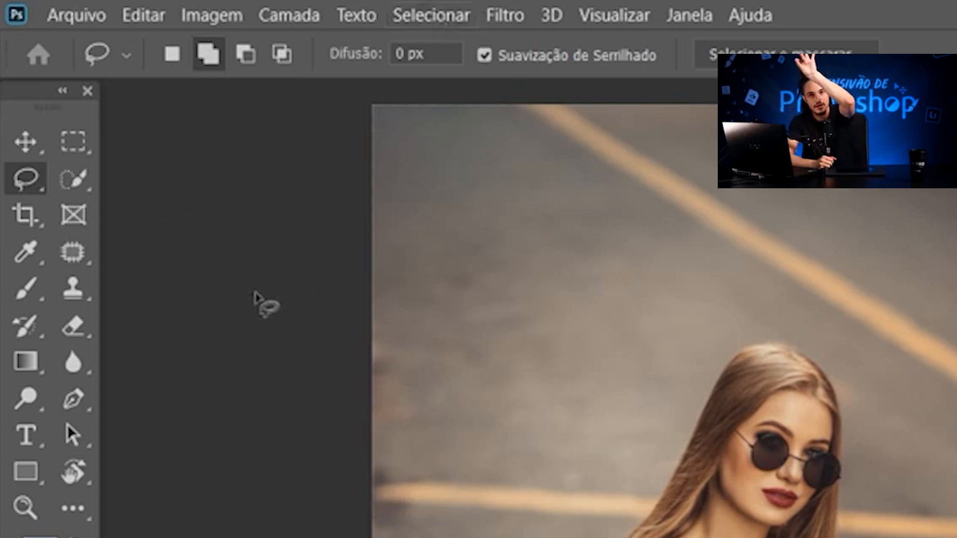
Step: Select the crouching woman automatically in the parking-lot photo with the Subject (Assunto) command
left_click(433, 19)
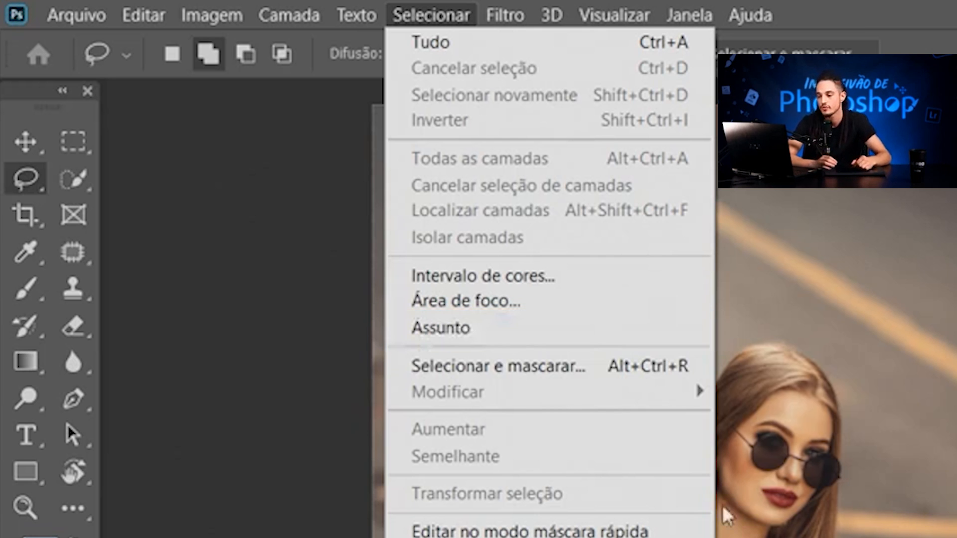
left_click(493, 327)
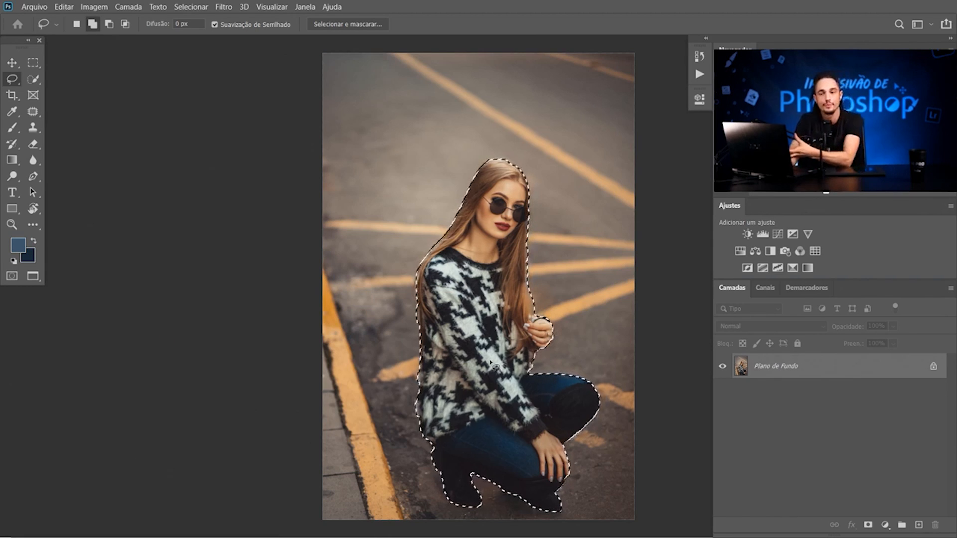
Step: Try desaturating the selected woman to black and white, and undo it
key("ctrl+shift+u")
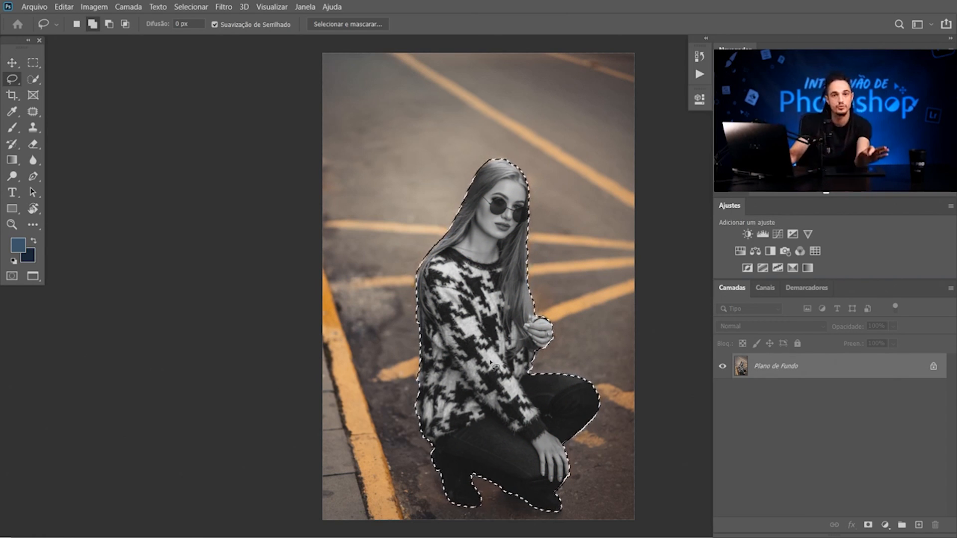
key("ctrl+z")
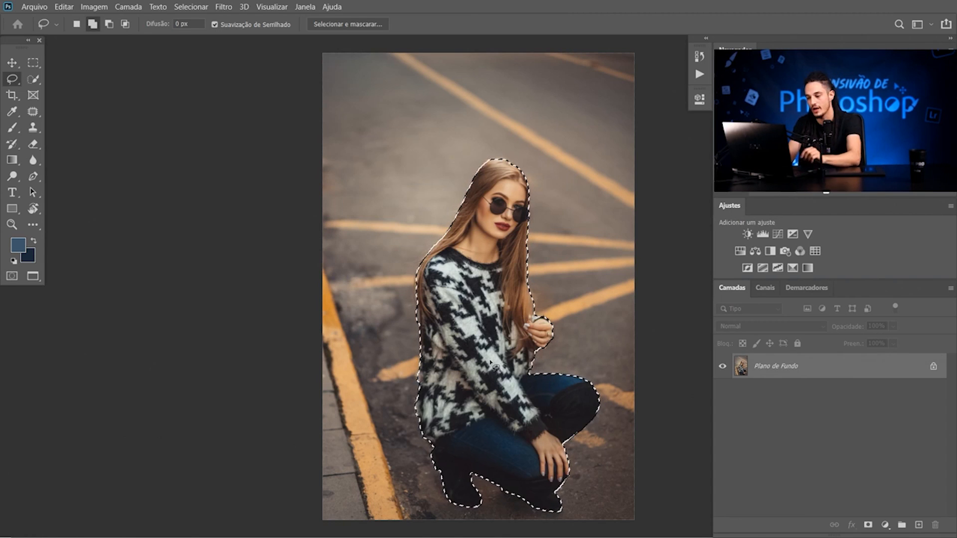
Step: Invert the selection to cover the background and darken it with a masked Curves adjustment layer, pulling the RGB curve's midtones down
key("ctrl+shift+i")
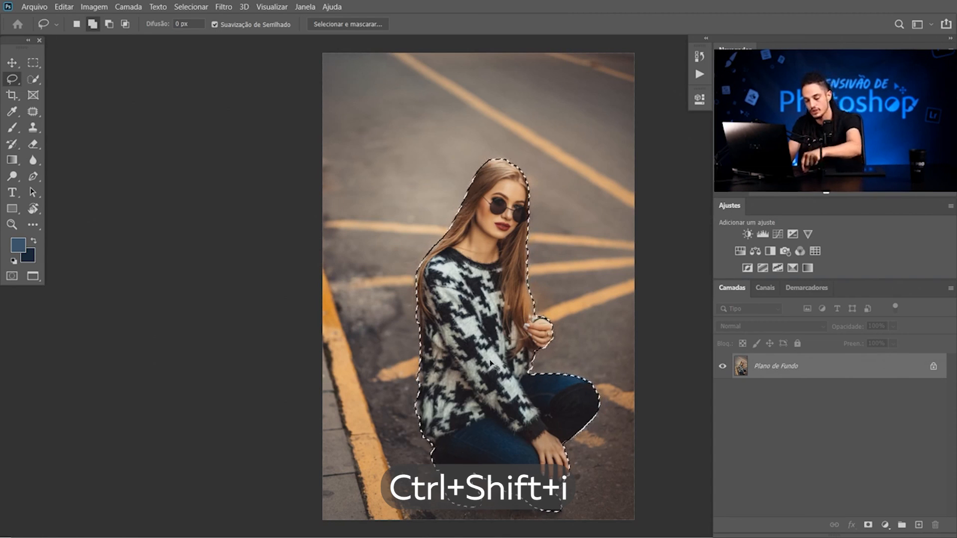
key("ctrl+shift+i")
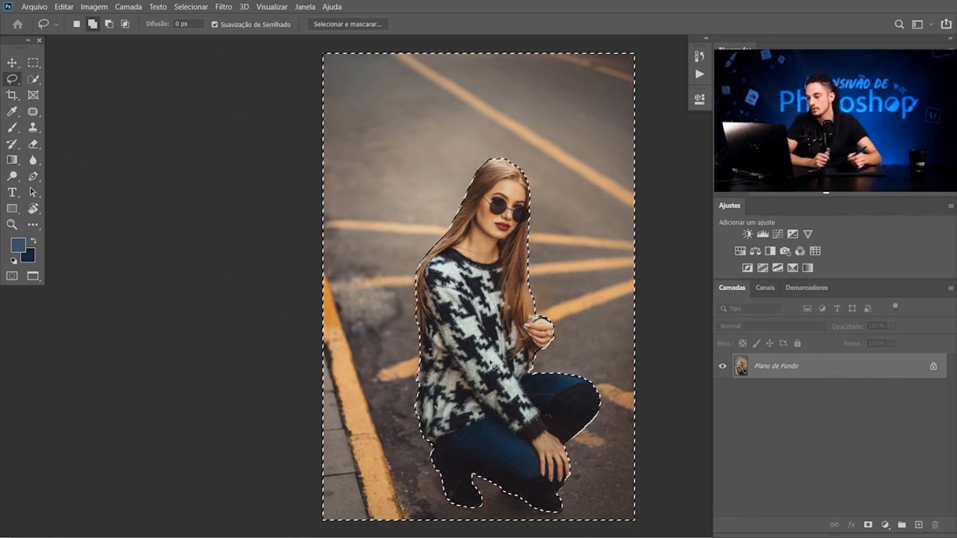
left_click(779, 235)
left_click_drag(608, 222, 618, 235)
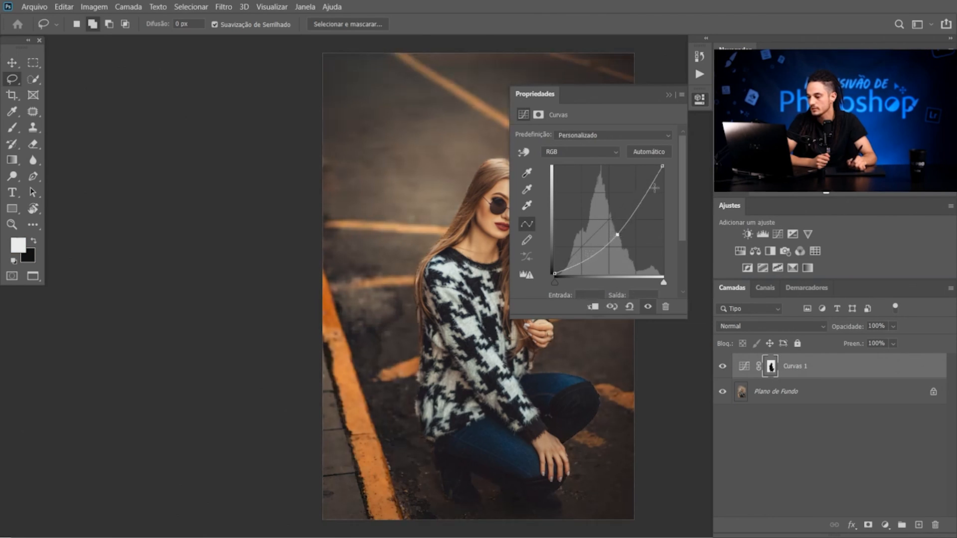
left_click(704, 103)
Step: Check the photo with and without the Curves layer, and reduce the layer's opacity to 79%
left_click(723, 366)
left_click(722, 366)
left_click_drag(849, 327, 839, 327)
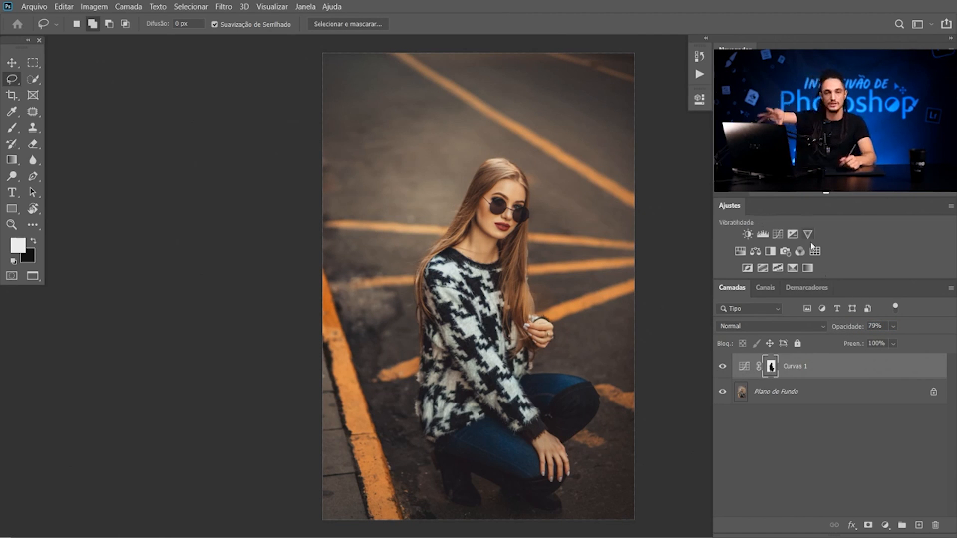
Step: Compare the background before and after darkening by hiding and showing the Curves layer twice
left_click(723, 367)
left_click(722, 367)
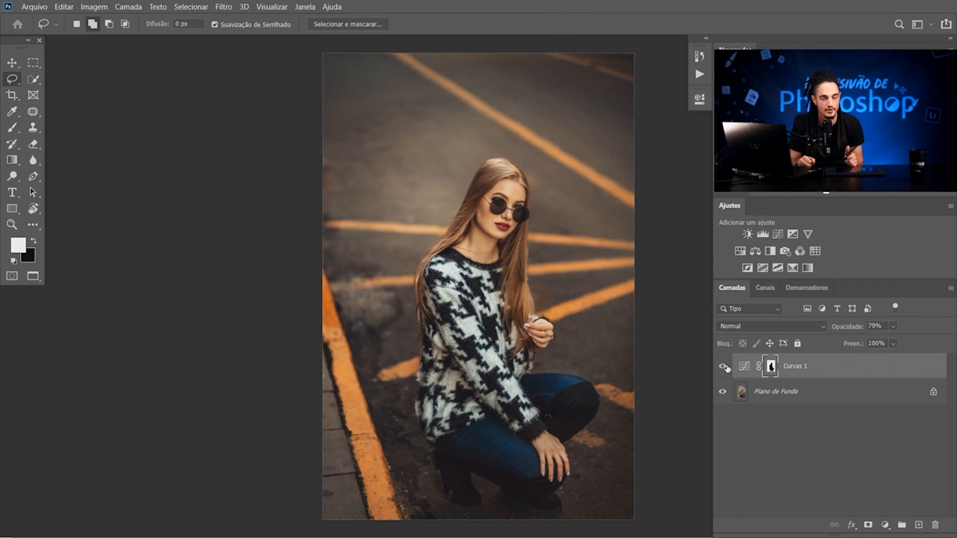
left_click(723, 369)
left_click(723, 369)
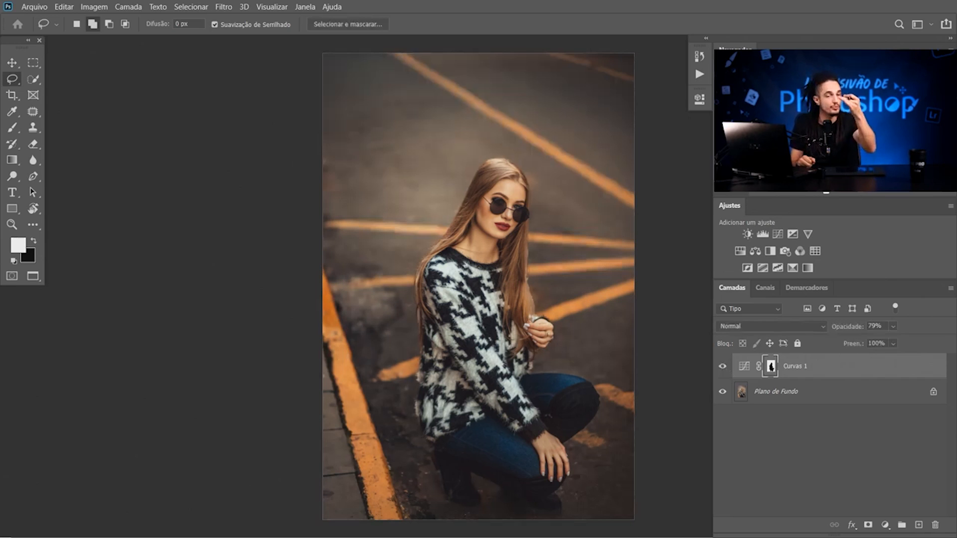